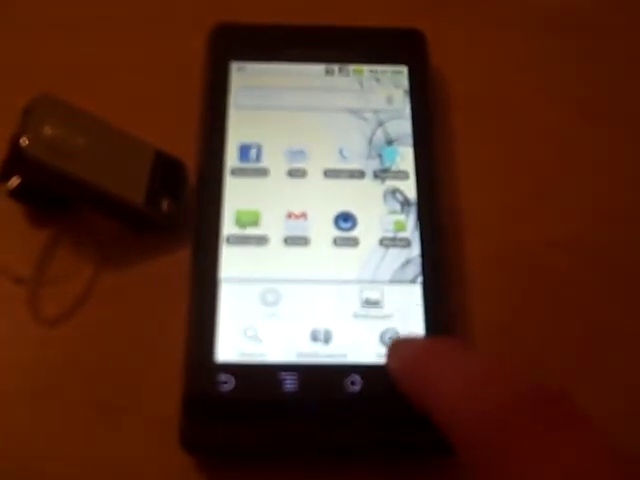
- Go from the phone's Settings into the Wireless & networks page
left_click(390, 338)
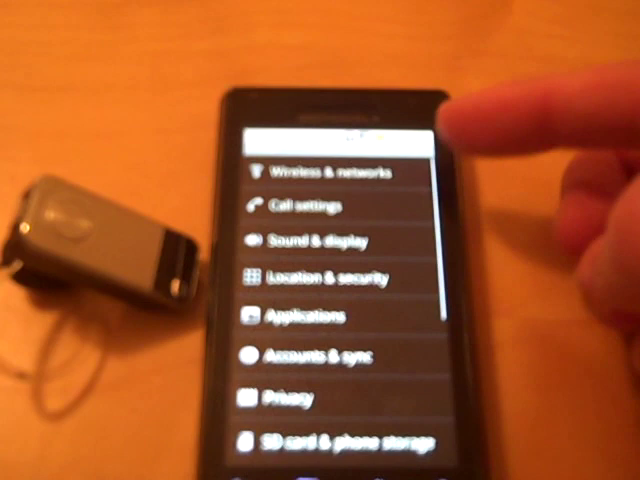
left_click(380, 172)
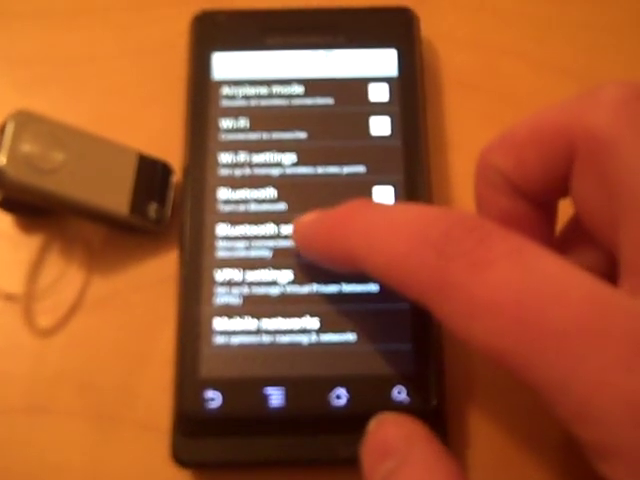
- Open Bluetooth settings to reach device scanning and the paired-devices list
left_click(300, 235)
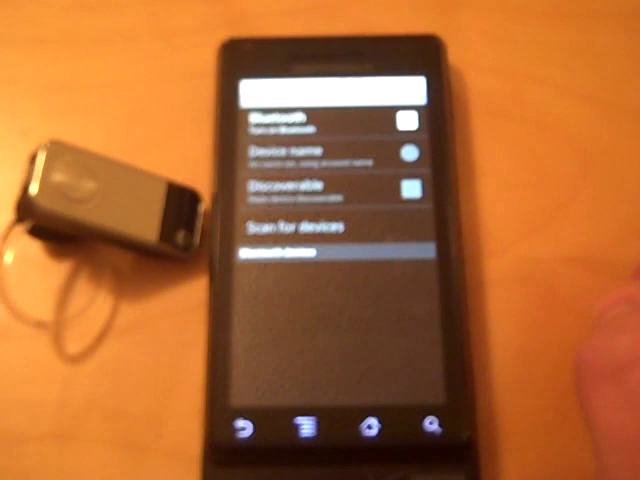